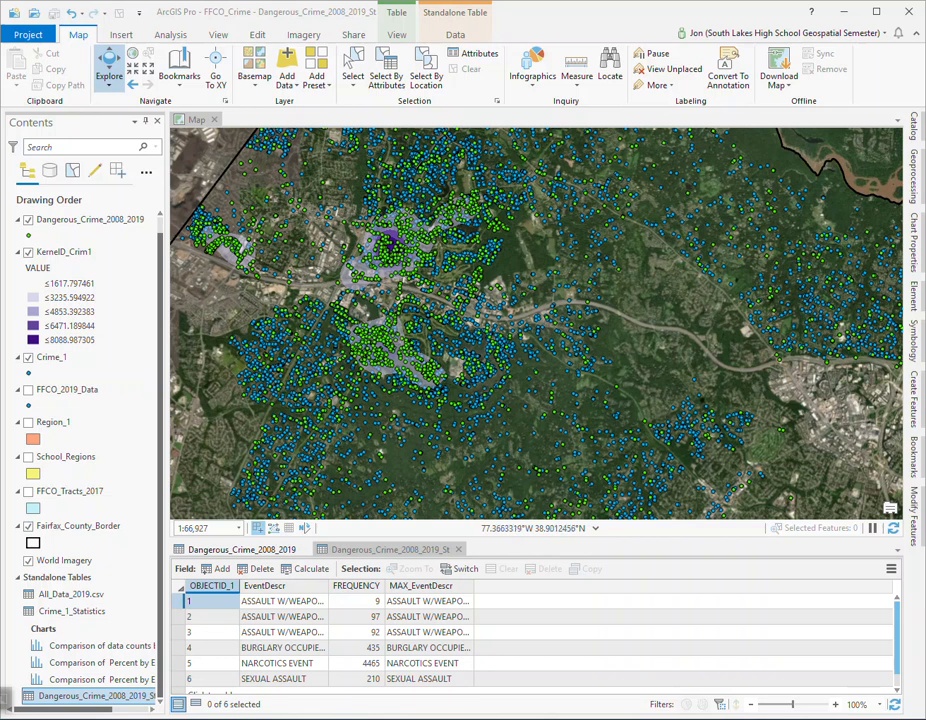
# Switch to Excel and begin saving the address workbook as a new file in the Desktop's 2019 Crime Lesson folder.
pyautogui.hotkey('alt', 'Tab')
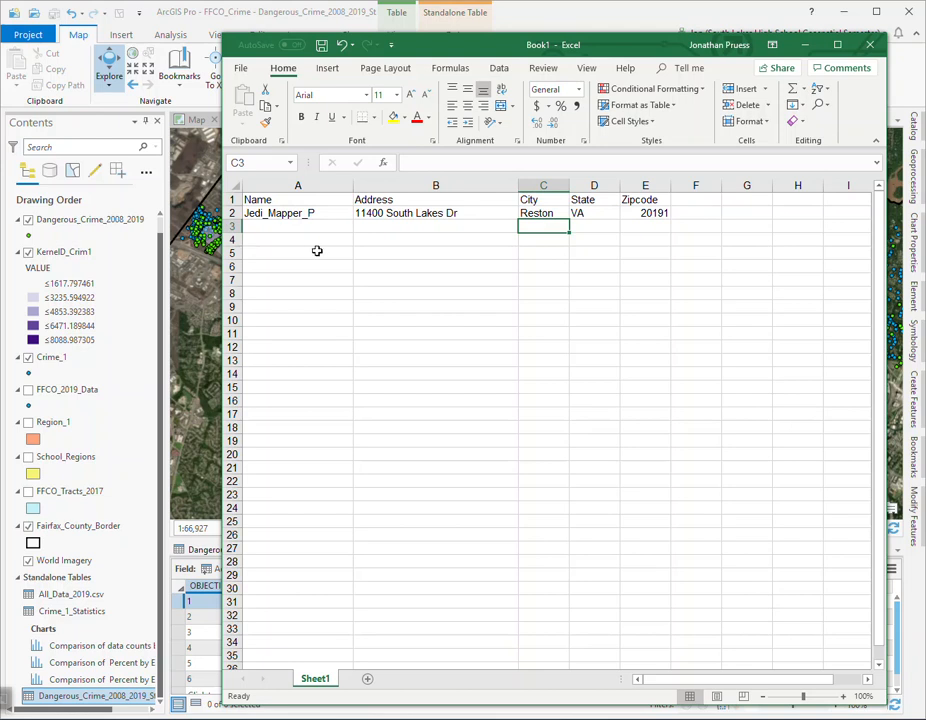
pyautogui.click(241, 72)
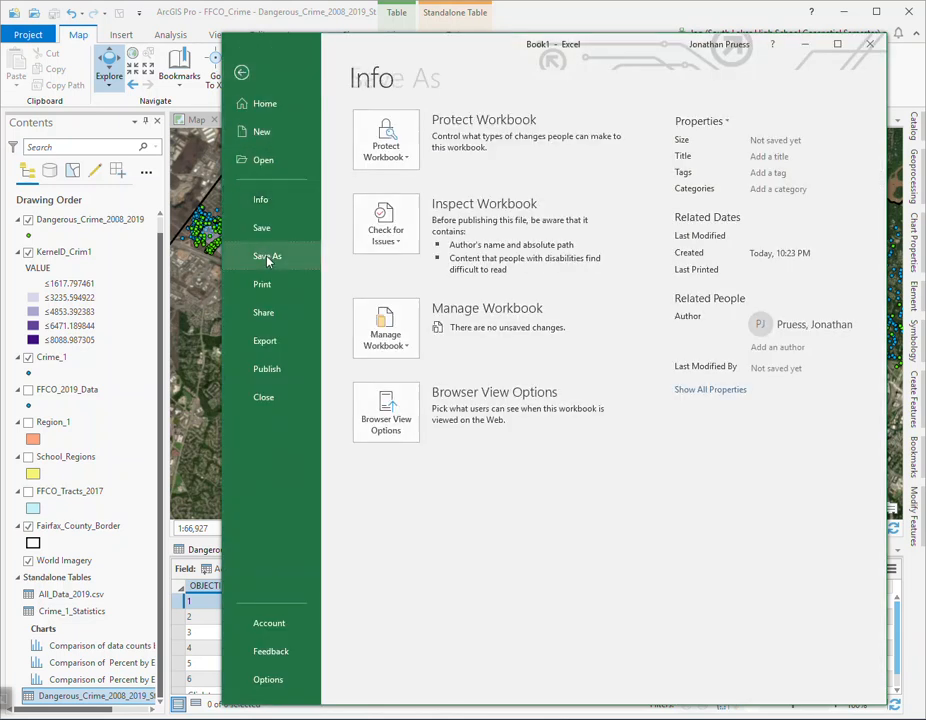
pyautogui.click(267, 257)
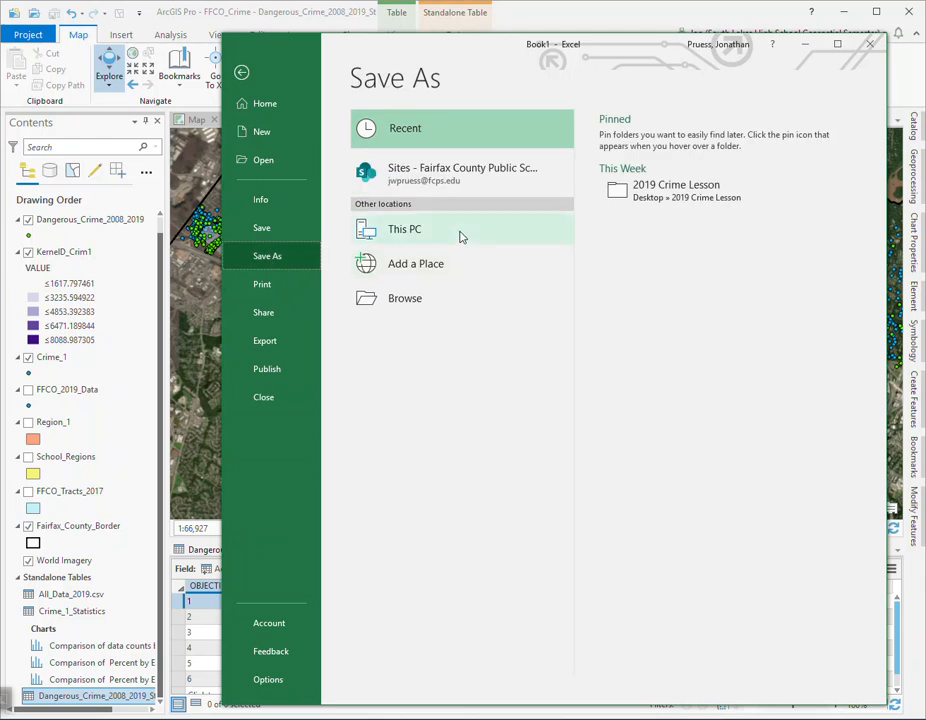
pyautogui.click(410, 298)
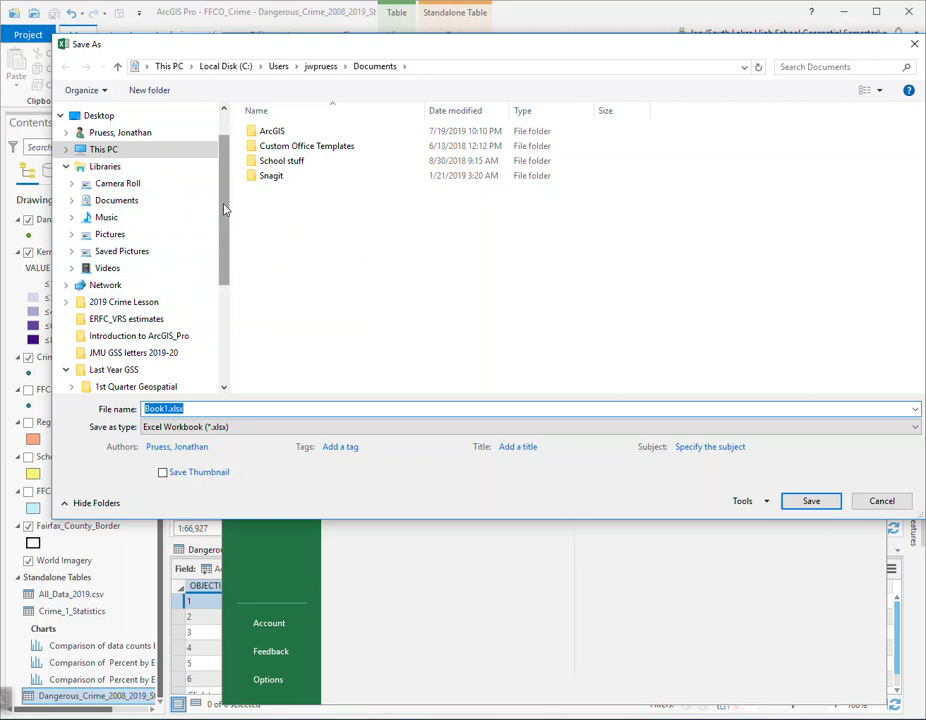
pyautogui.click(100, 117)
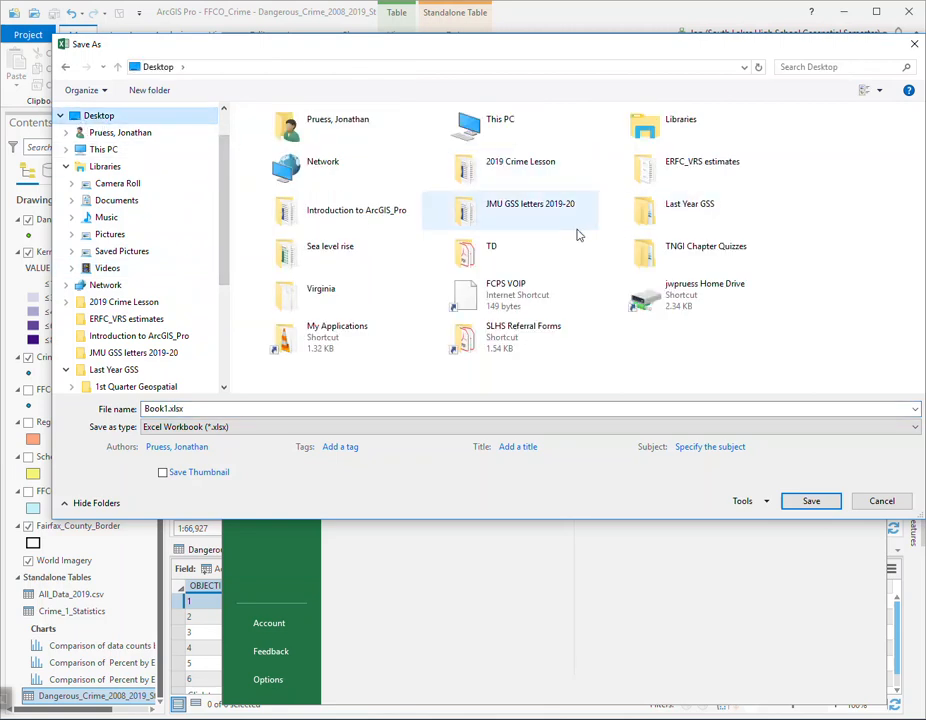
pyautogui.doubleClick(490, 163)
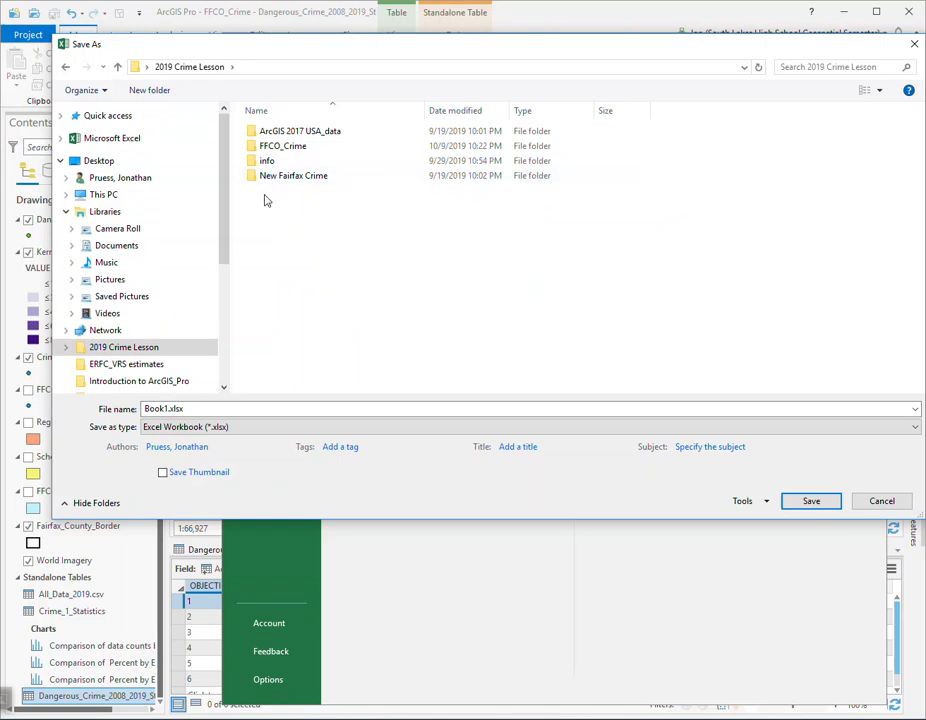
# Save the workbook as SLHS in CSV (Comma delimited) format and close Excel.
pyautogui.doubleClick(209, 408)
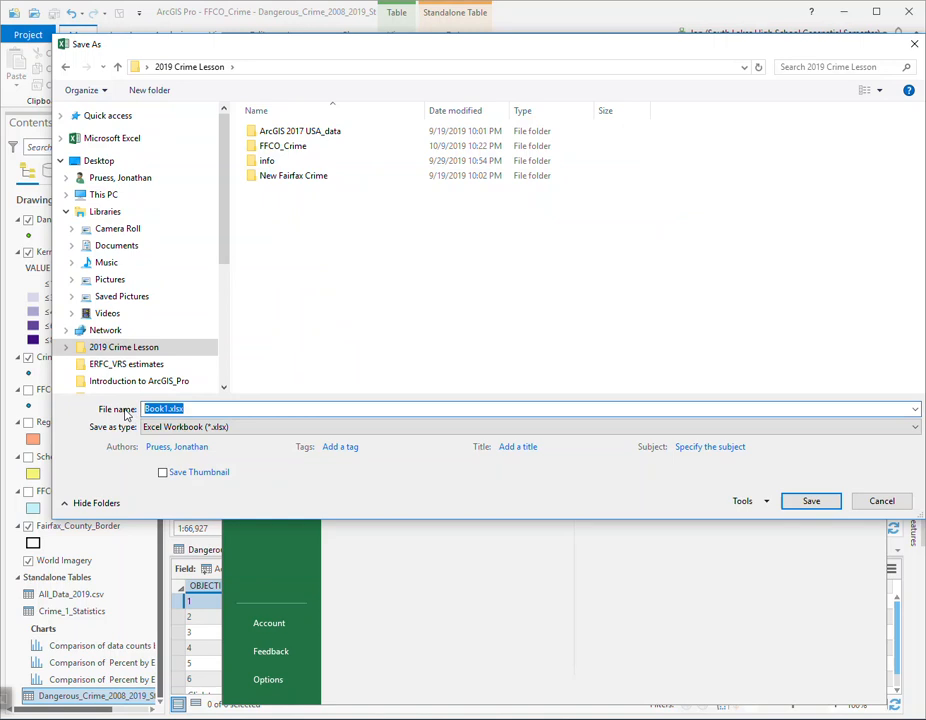
pyautogui.write('SLHS')
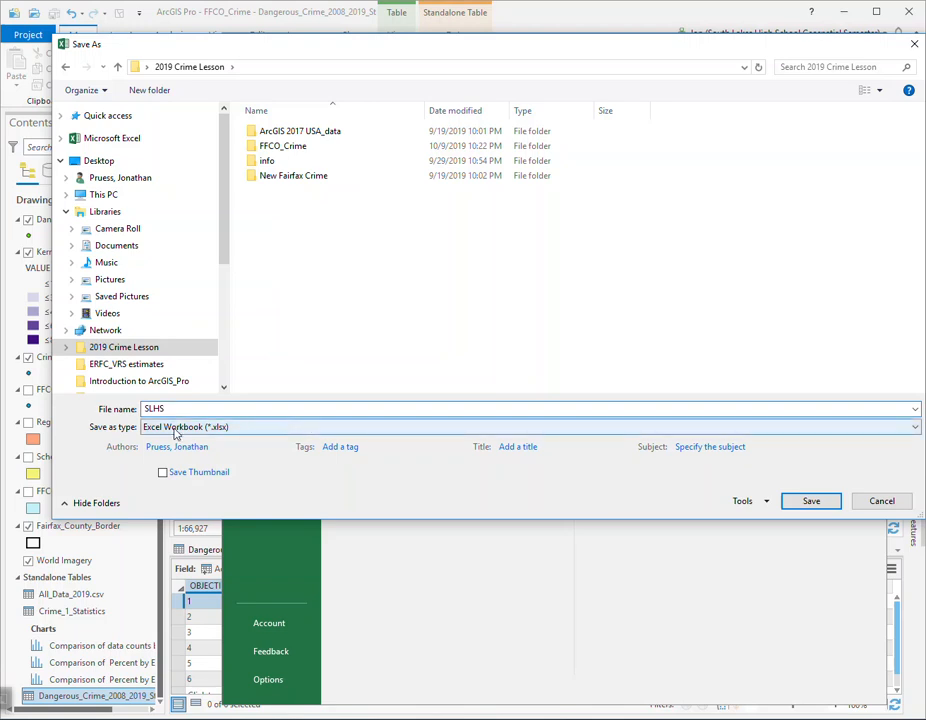
pyautogui.click(910, 428)
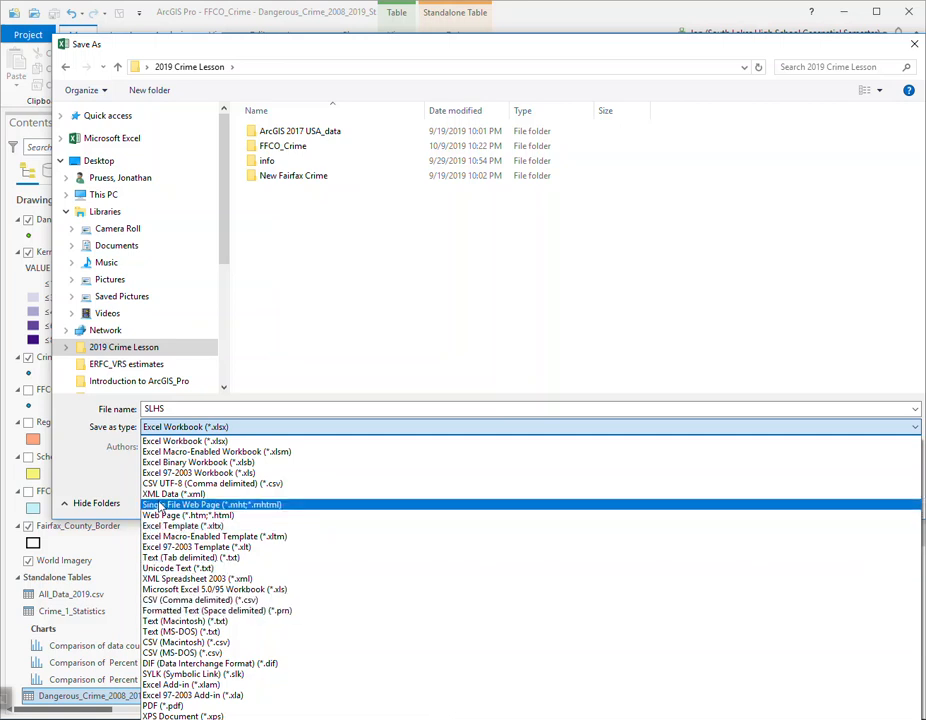
pyautogui.click(209, 600)
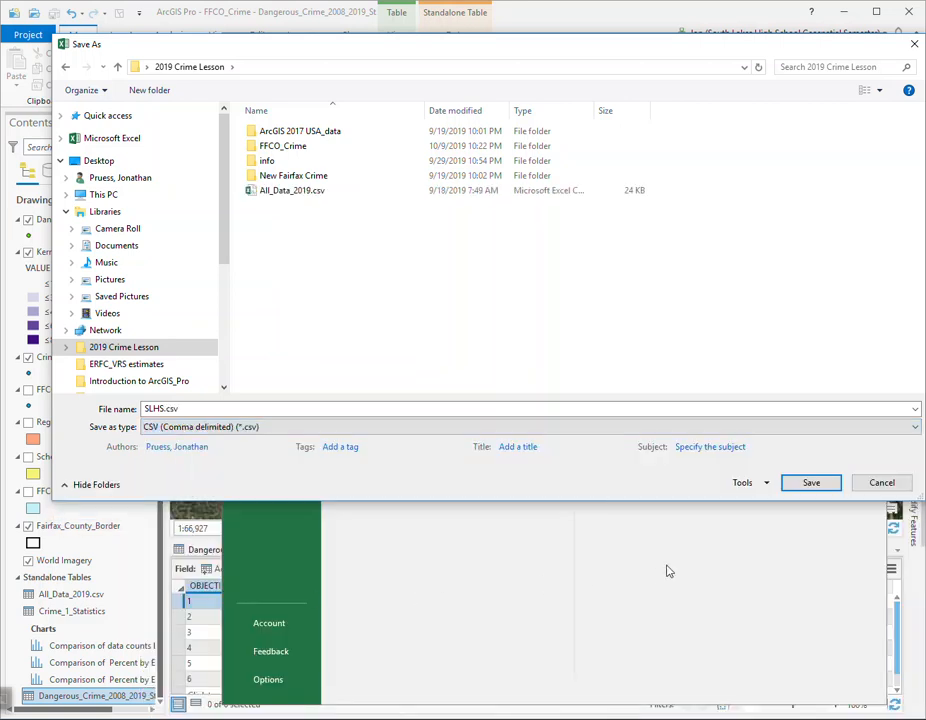
pyautogui.click(821, 487)
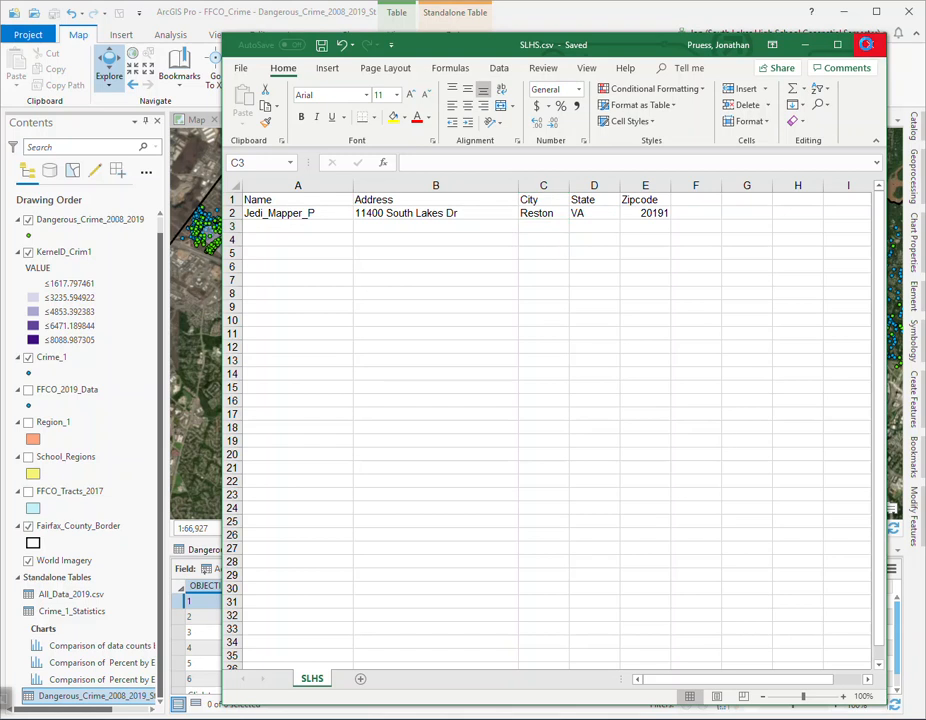
pyautogui.click(871, 46)
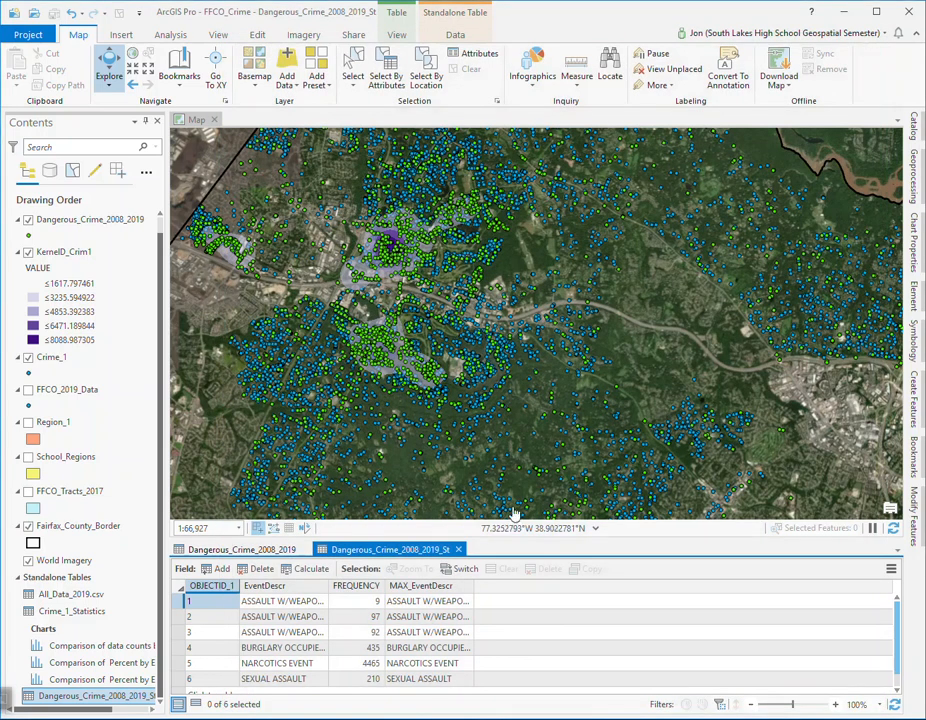
# Close both open Dangerous_Crime_2008_2019 tables and hide the Crime_1 layer.
pyautogui.click(459, 550)
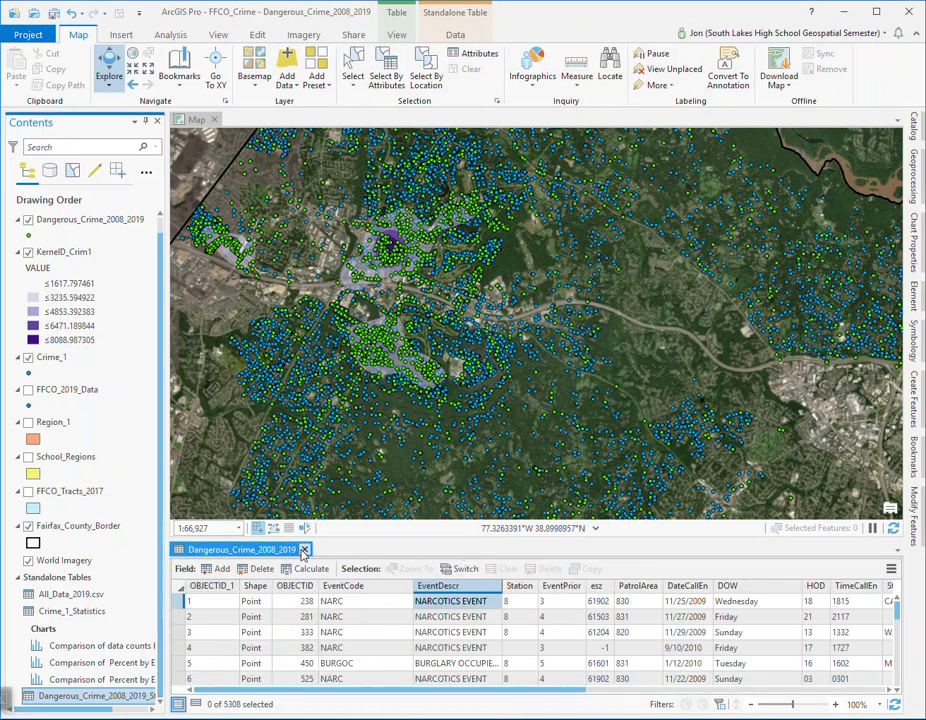
pyautogui.click(304, 550)
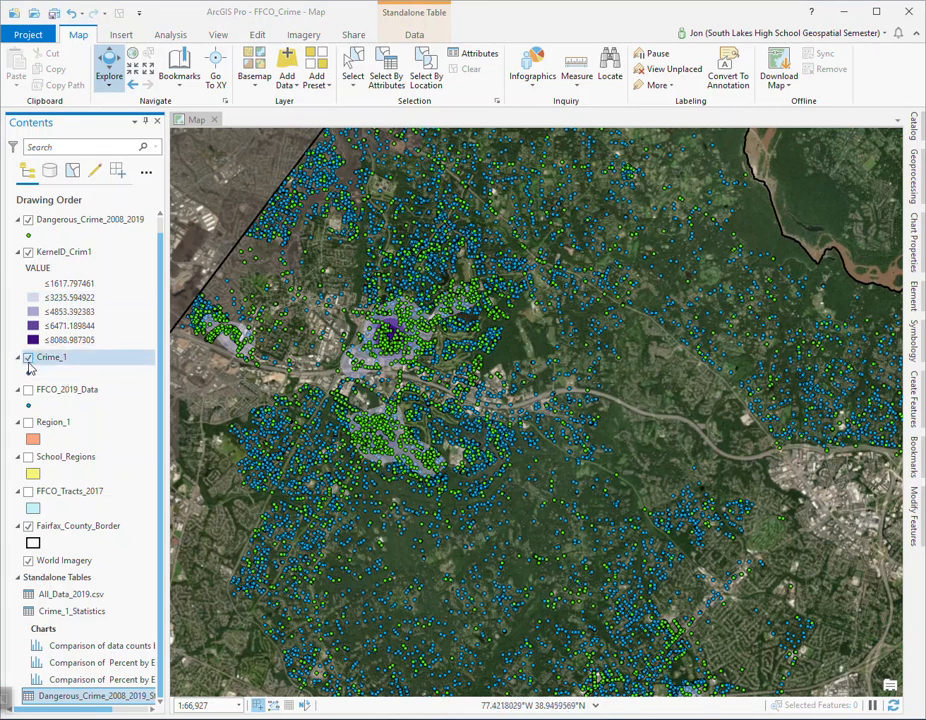
pyautogui.click(28, 358)
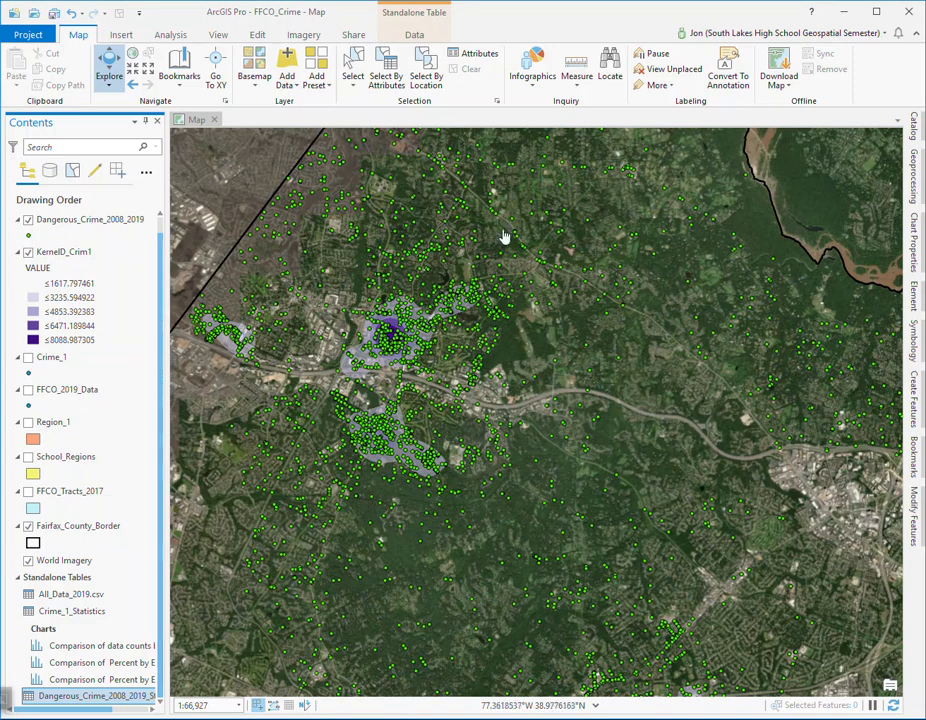
# Refresh the 2019 Crime Lesson folder in the project catalog and add its SLHS.csv to the current map.
pyautogui.click(912, 128)
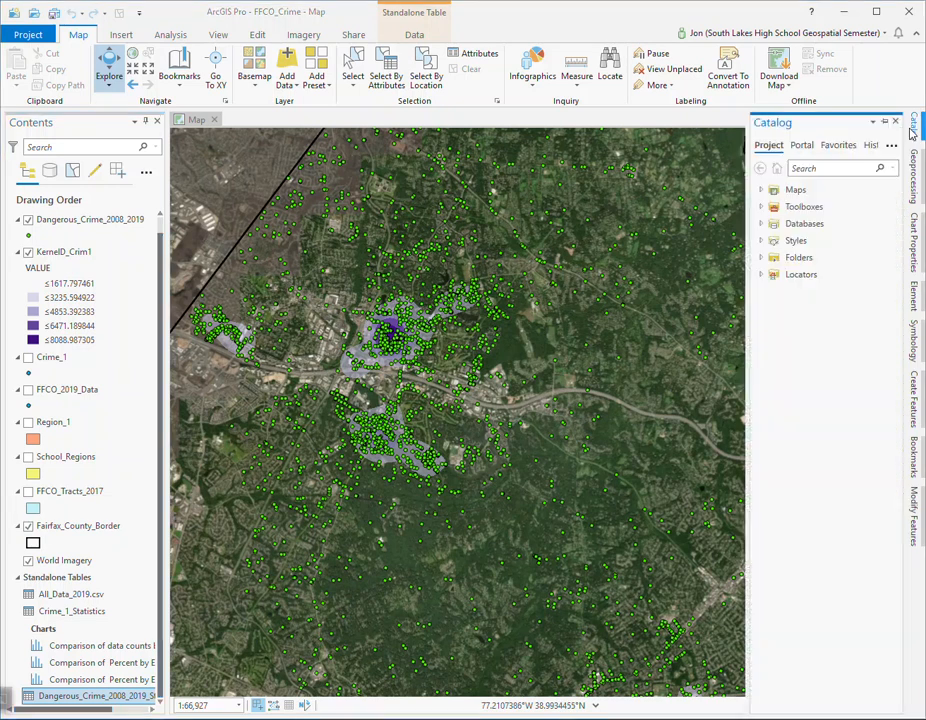
pyautogui.click(761, 258)
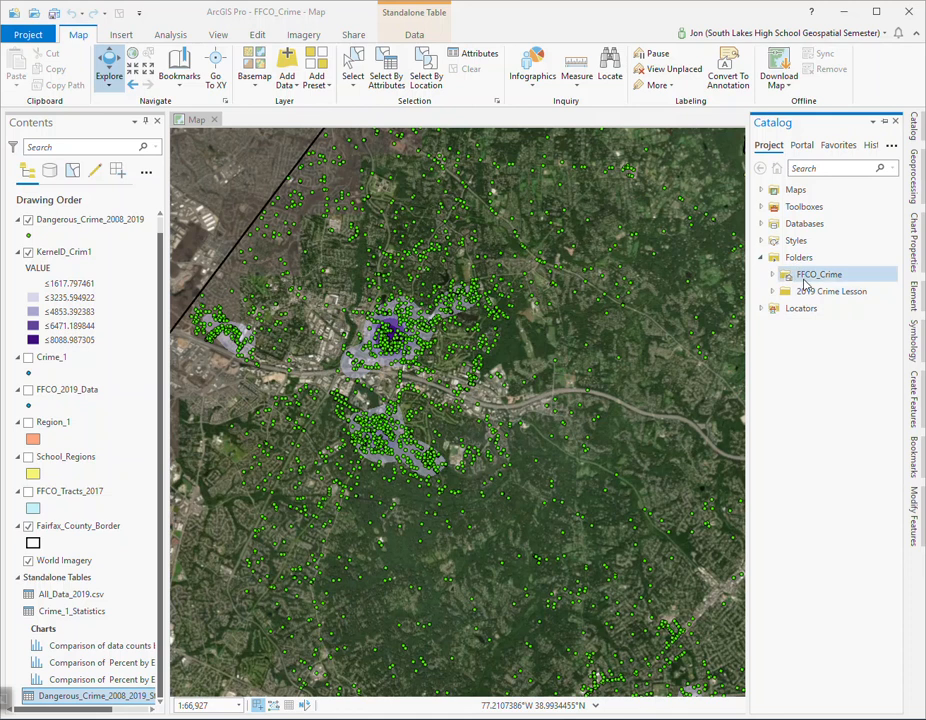
pyautogui.click(772, 293)
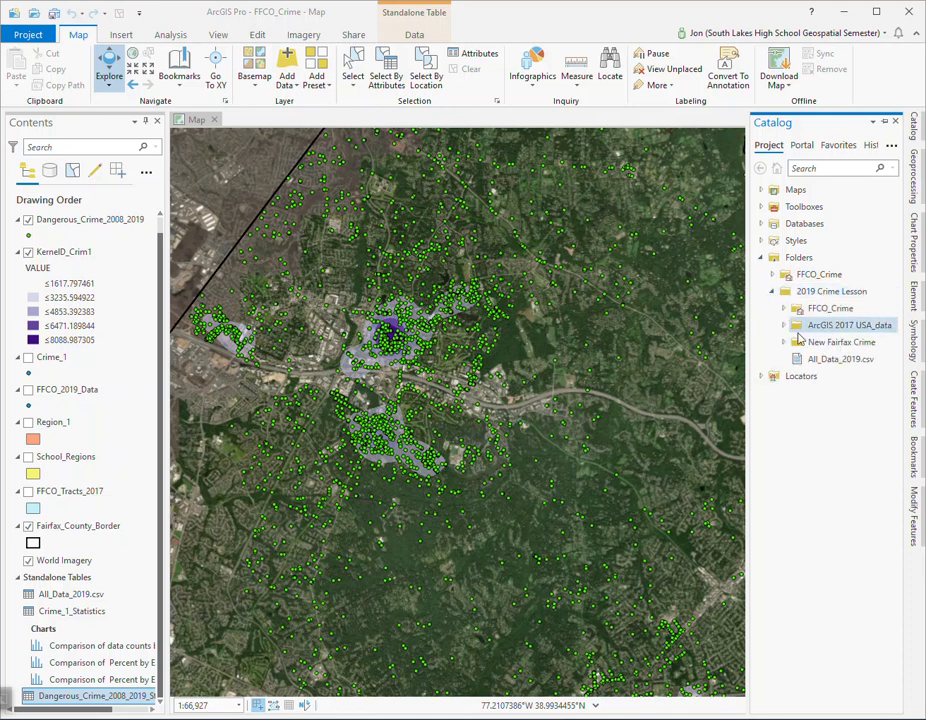
pyautogui.click(818, 292)
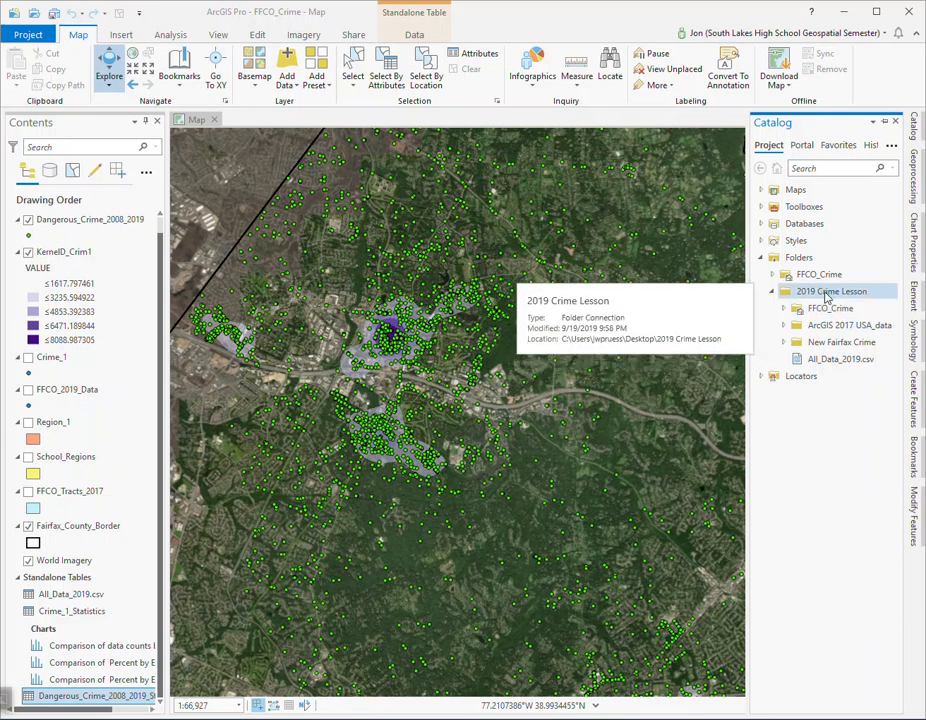
pyautogui.rightClick(826, 296)
pyautogui.click(740, 383)
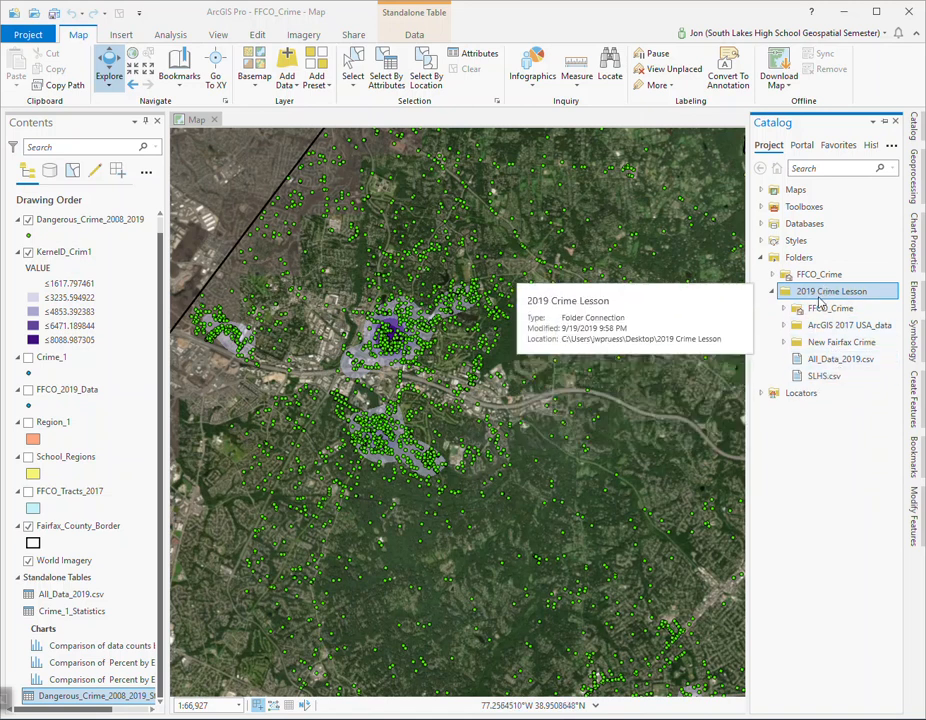
pyautogui.rightClick(822, 378)
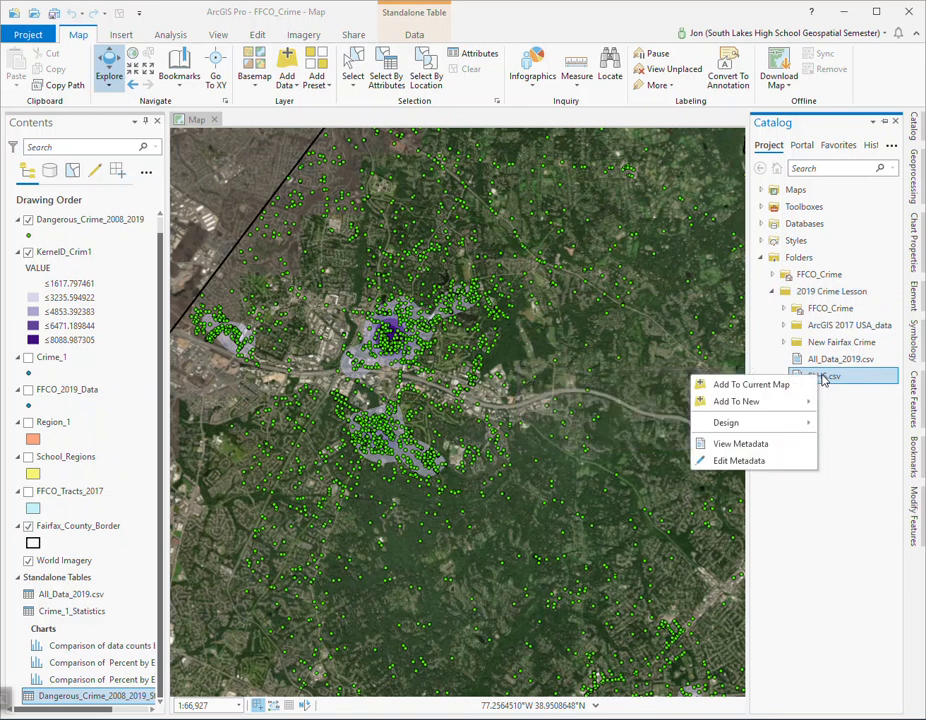
pyautogui.click(737, 386)
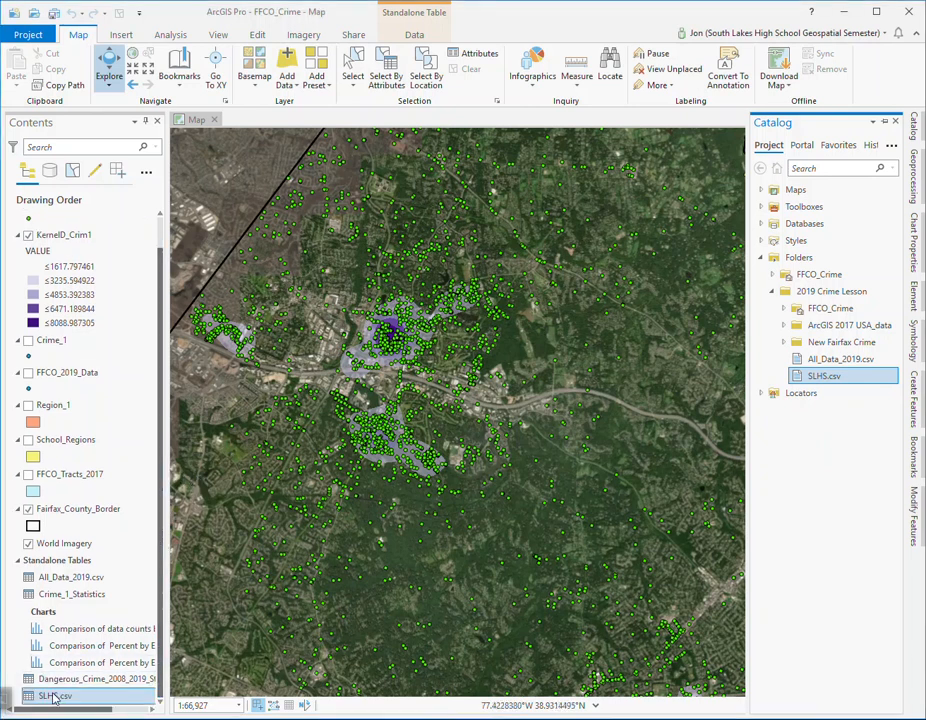
# Geocode the SLHS.csv table with the ArcGIS World Geocoding Service, output as SLHS_Geocoded, and decline the rematch process.
pyautogui.rightClick(55, 697)
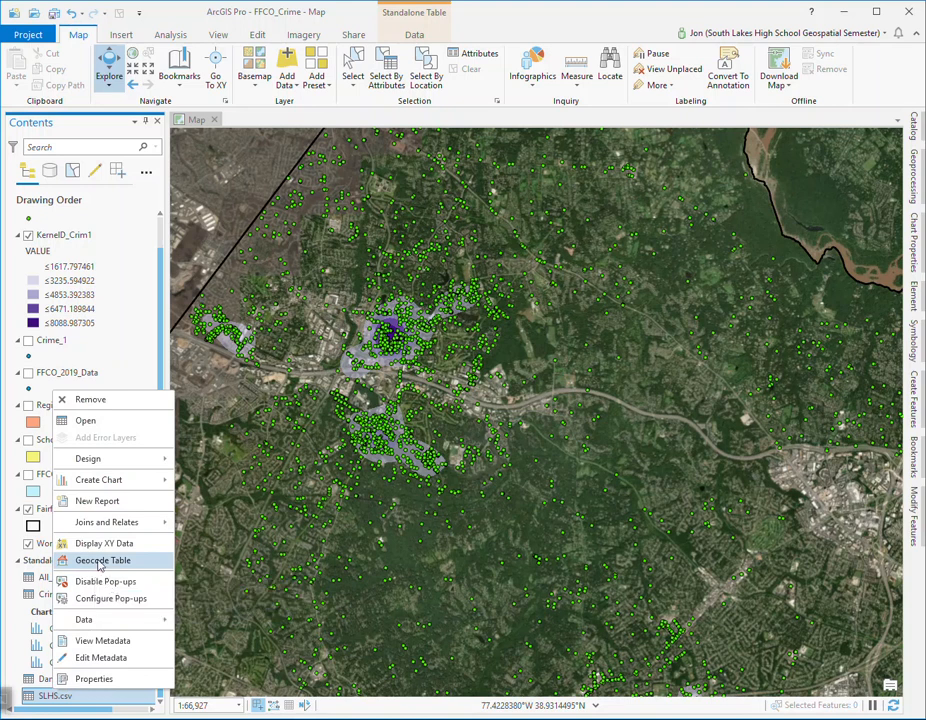
pyautogui.click(100, 563)
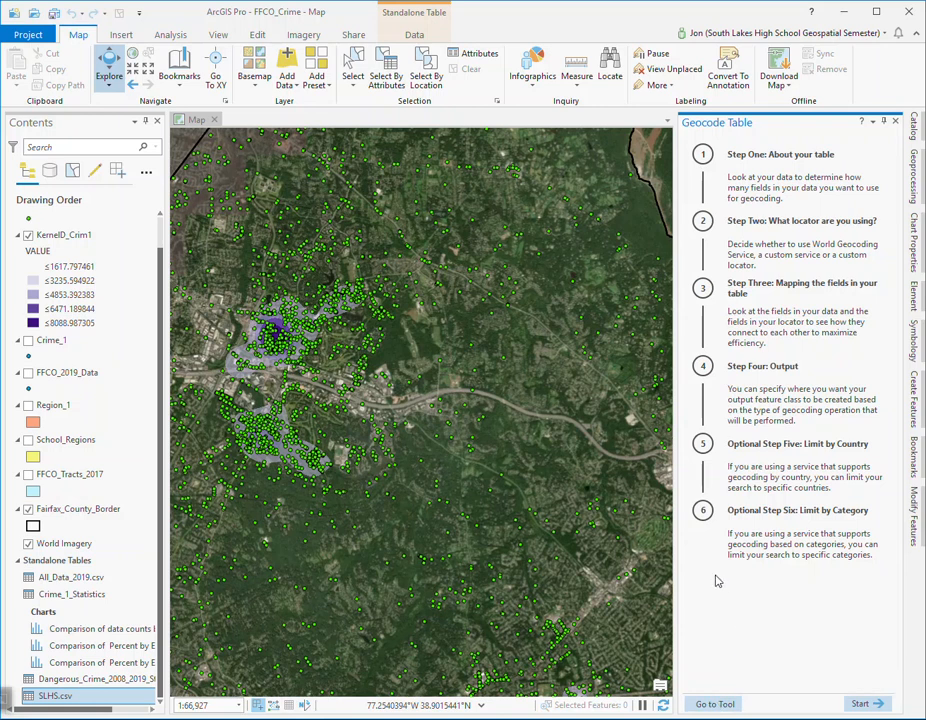
pyautogui.click(724, 706)
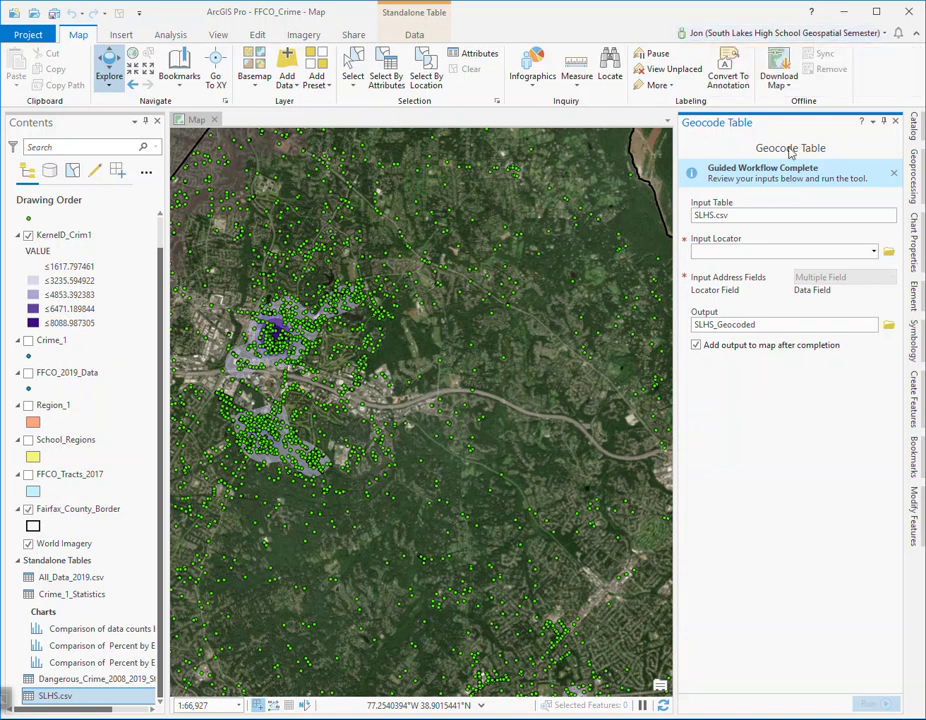
pyautogui.click(873, 253)
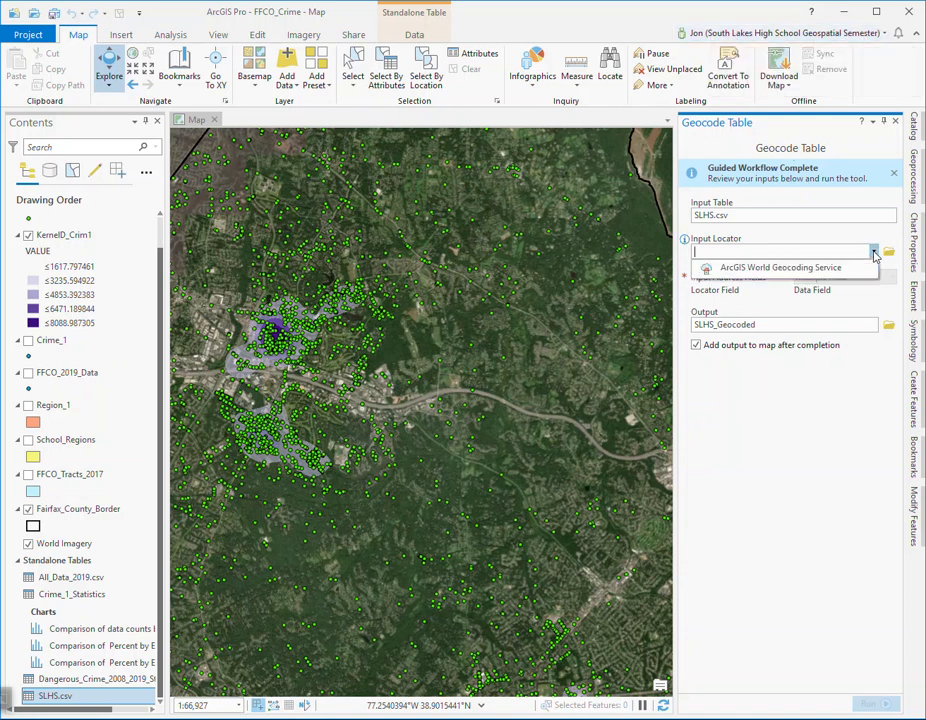
pyautogui.click(796, 268)
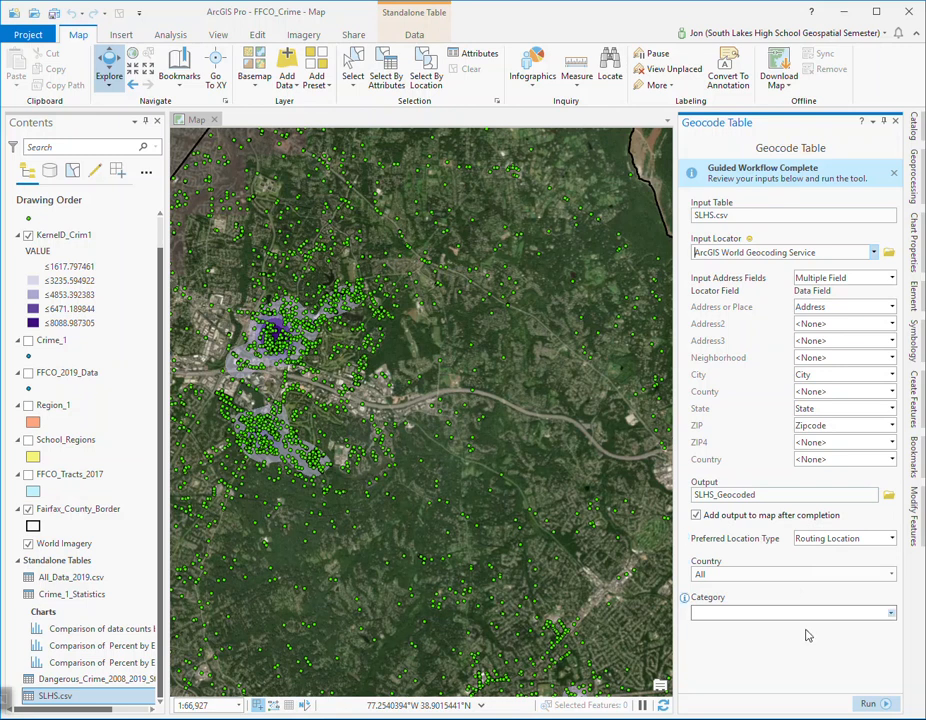
pyautogui.click(867, 705)
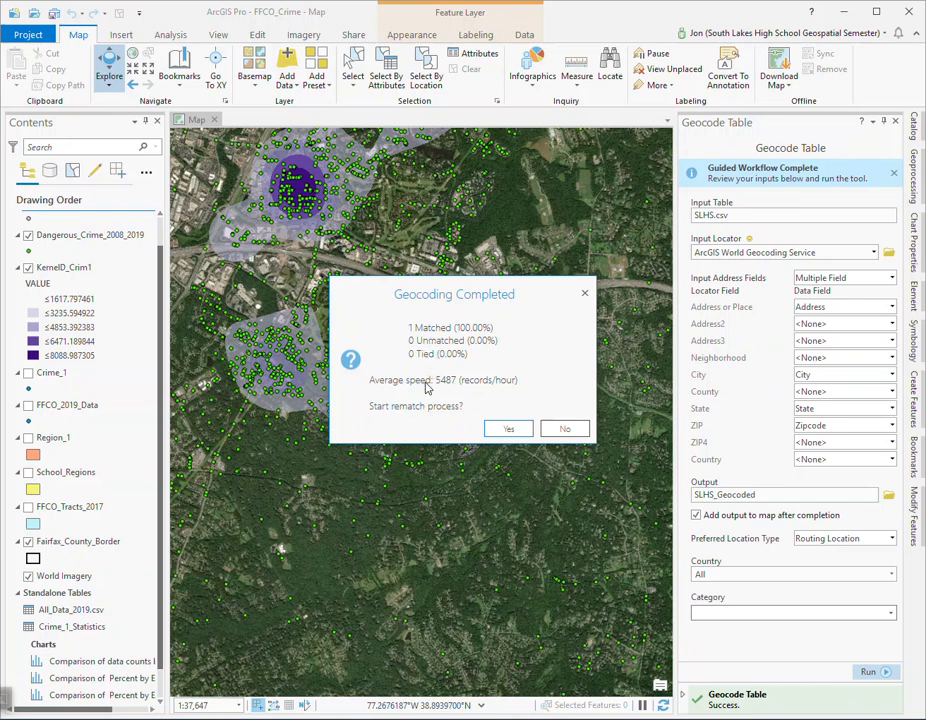
pyautogui.click(563, 430)
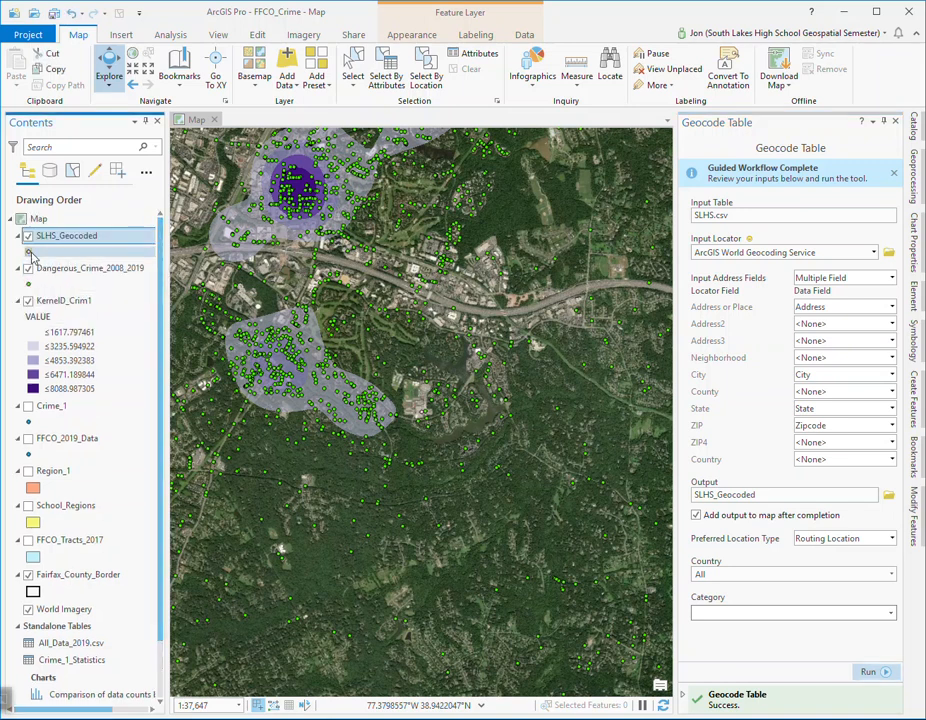
# Change the SLHS_Geocoded point symbol to the largest House symbol, found by searching the symbol gallery for "house".
pyautogui.click(29, 252)
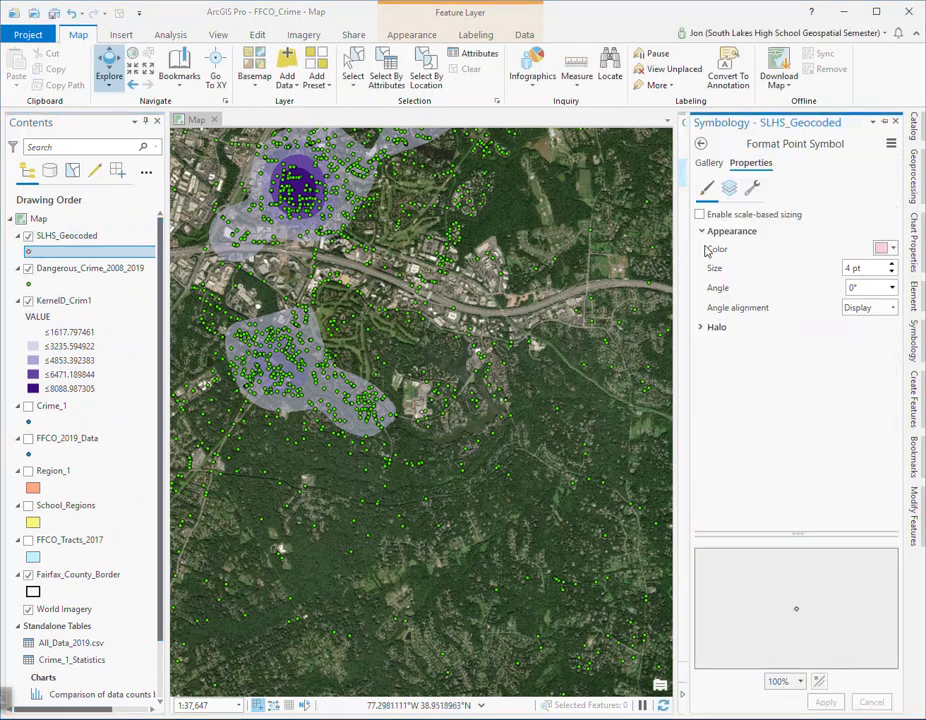
pyautogui.click(709, 164)
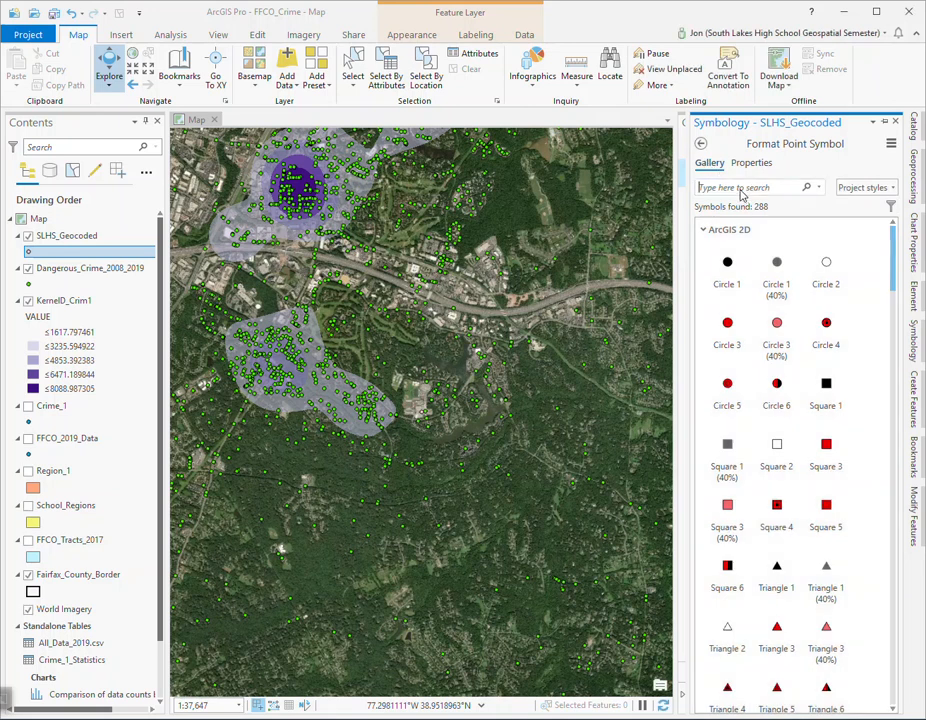
pyautogui.click(741, 189)
pyautogui.write('house')
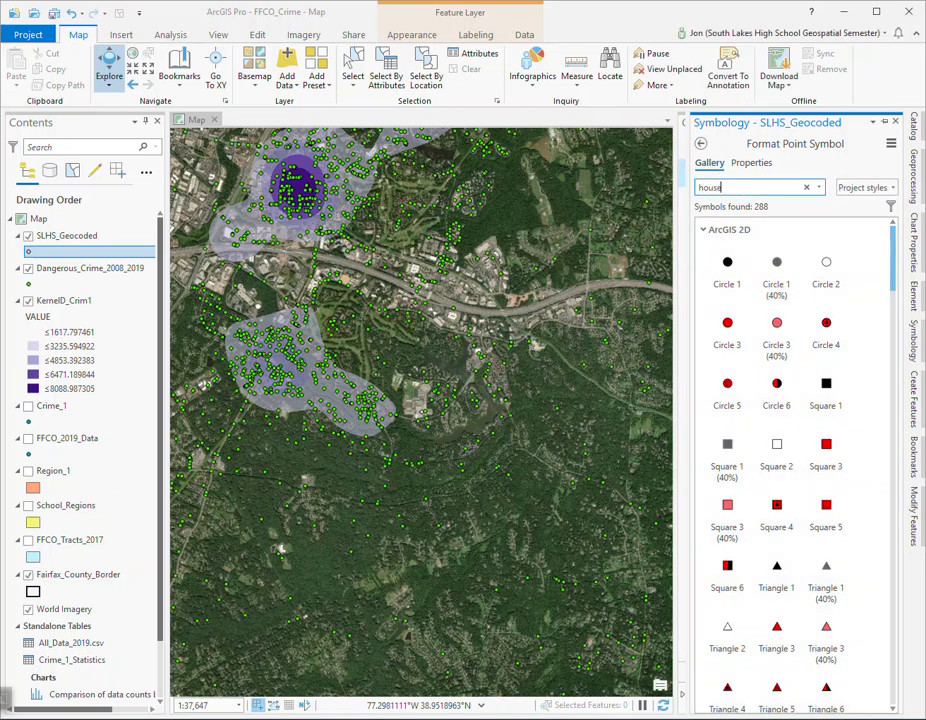
pyautogui.press('Return')
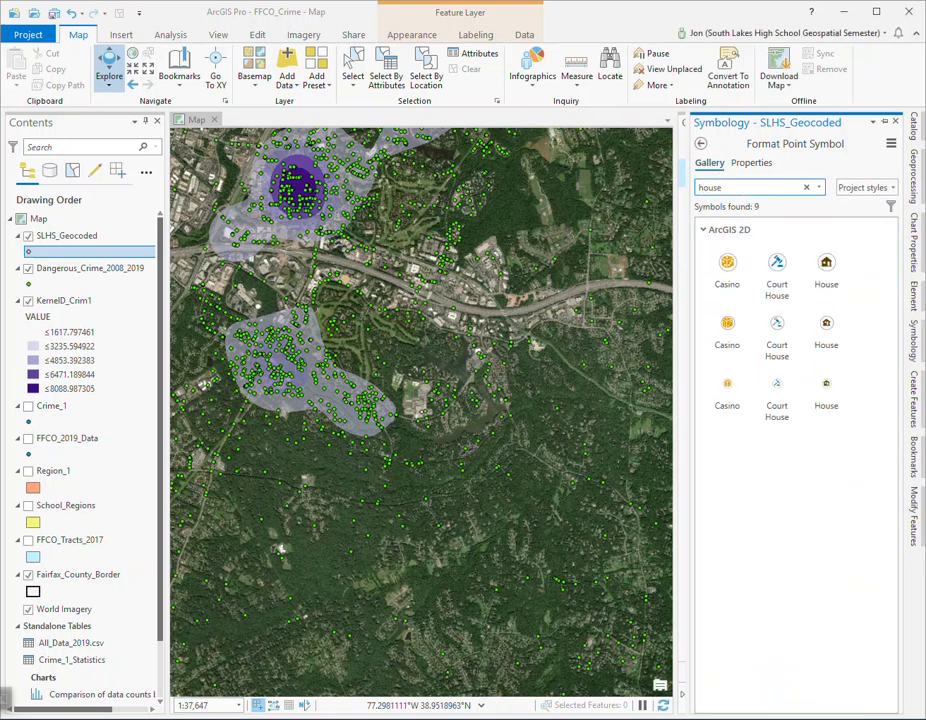
pyautogui.click(826, 268)
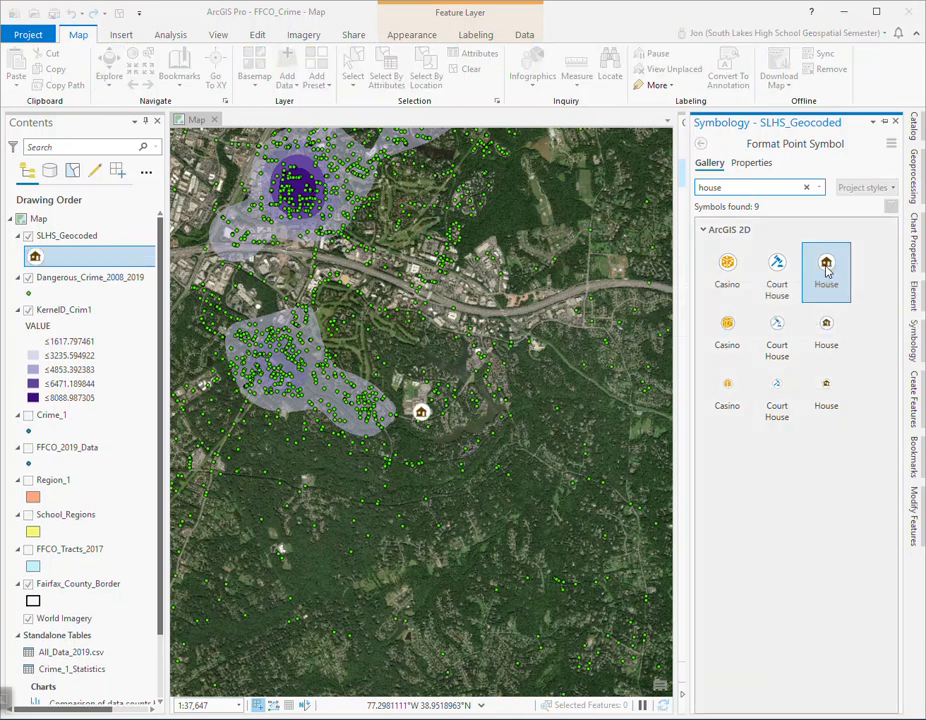